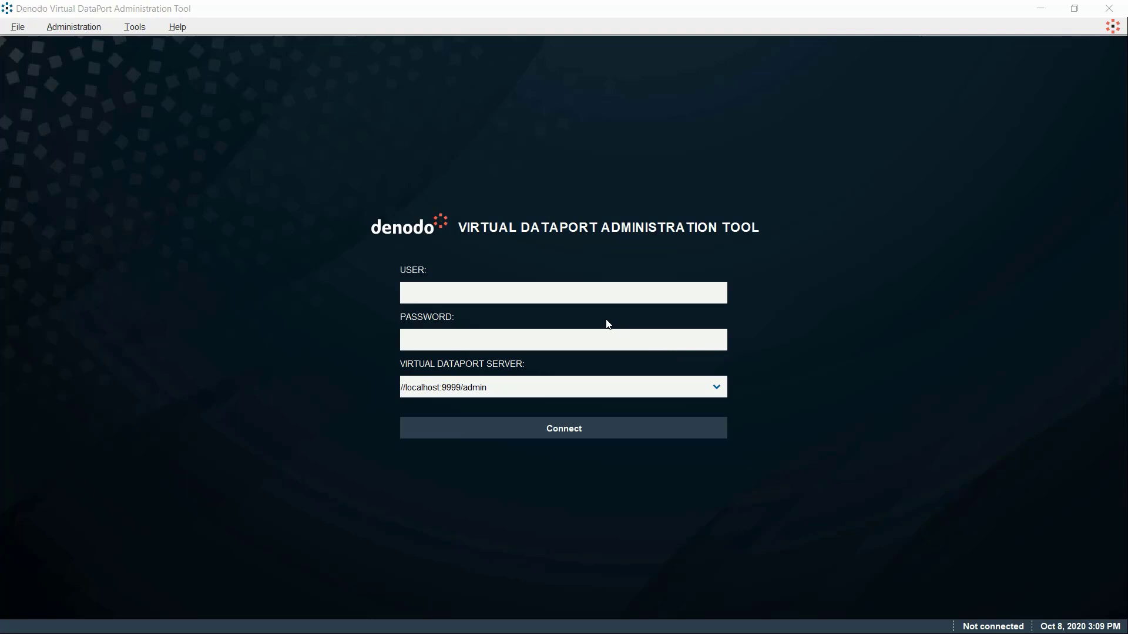
# Step: Select the USER field on the DataPort login screen to enter admin
pyautogui.click(578, 297)
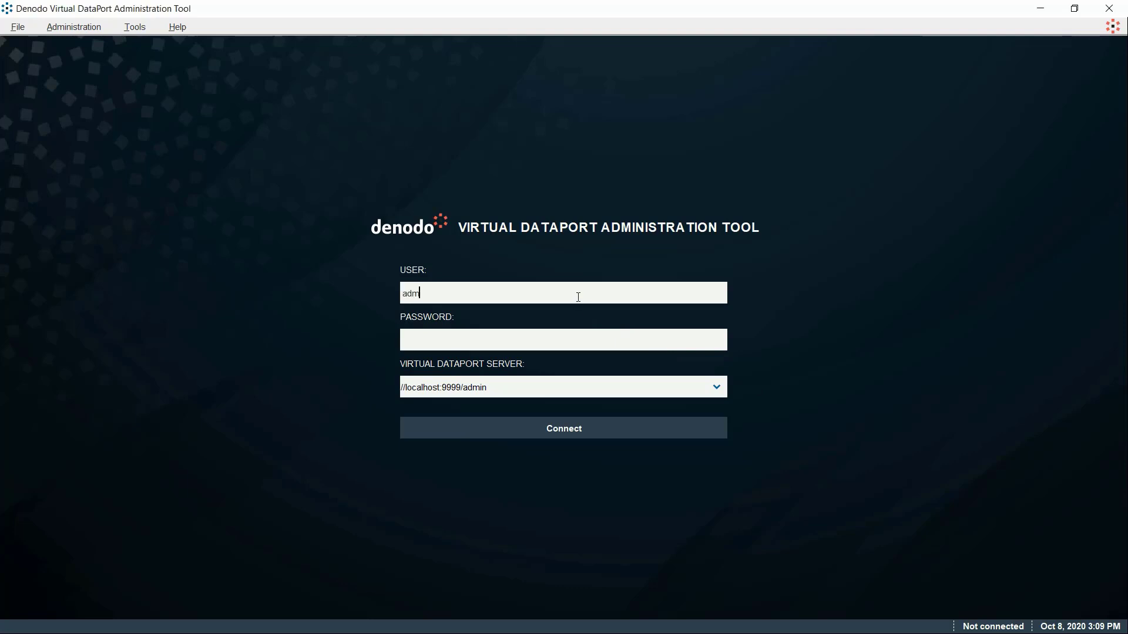
# Step: Connect to the local server as admin and open Administration > Database management
pyautogui.click(569, 426)
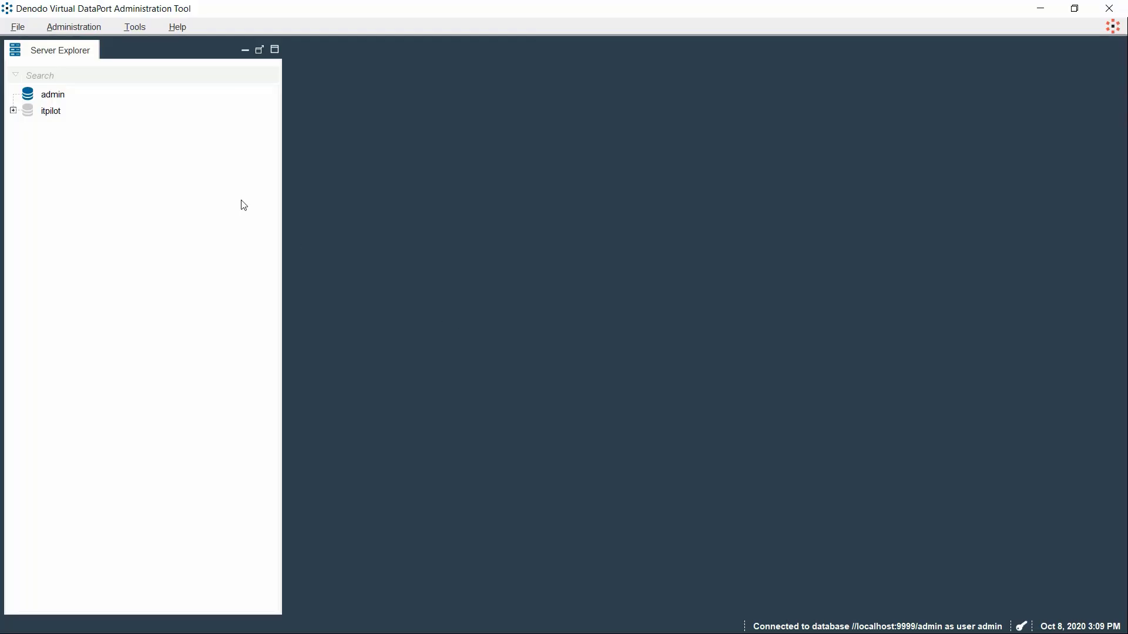
pyautogui.click(73, 28)
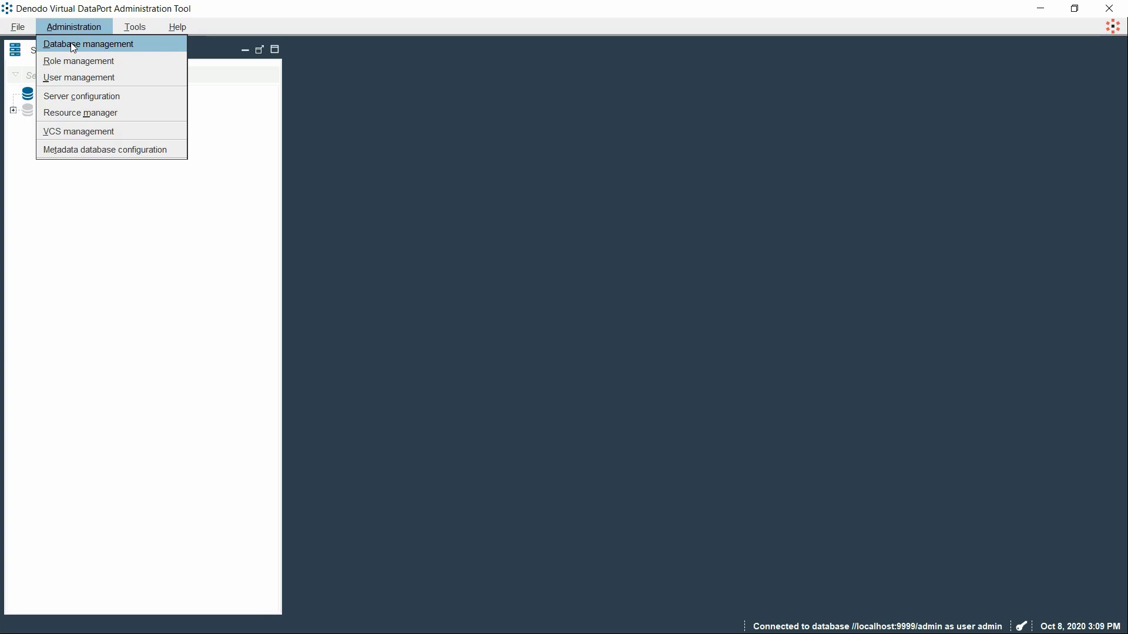
pyautogui.click(73, 44)
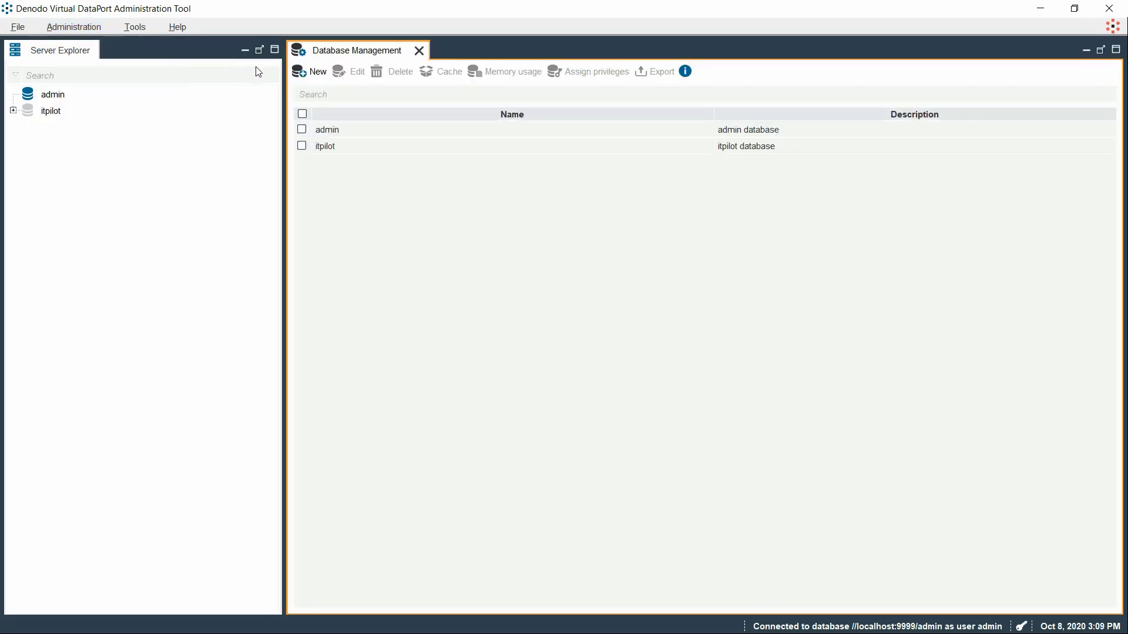
# Step: Start a new database named denodo_training_new with Unicode - Case sensitive identifiers
pyautogui.click(310, 75)
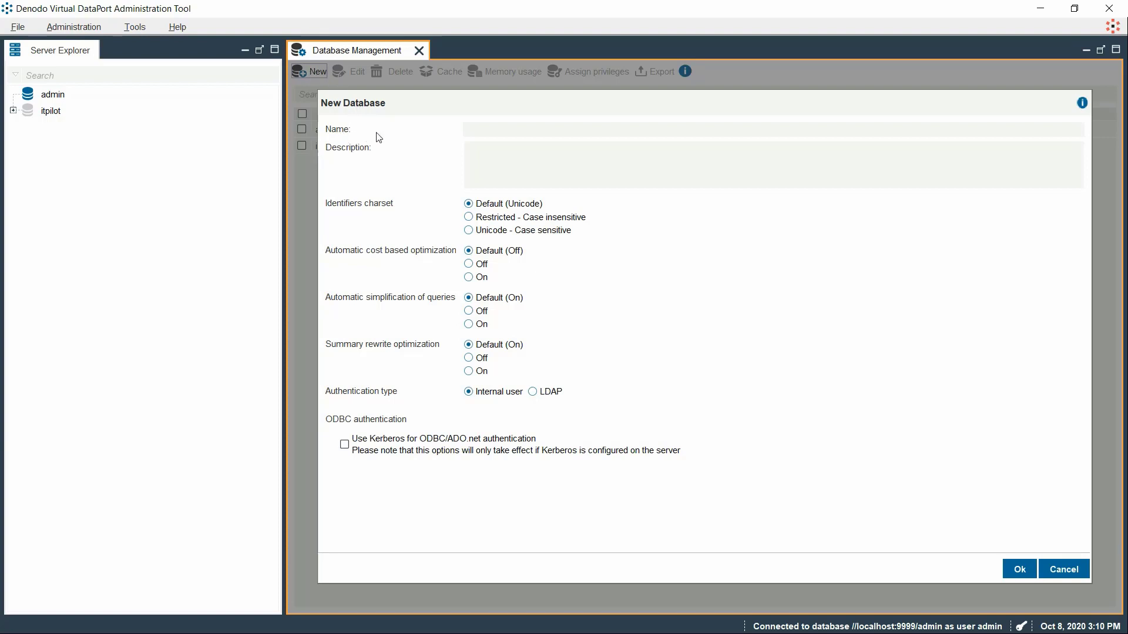
pyautogui.click(520, 136)
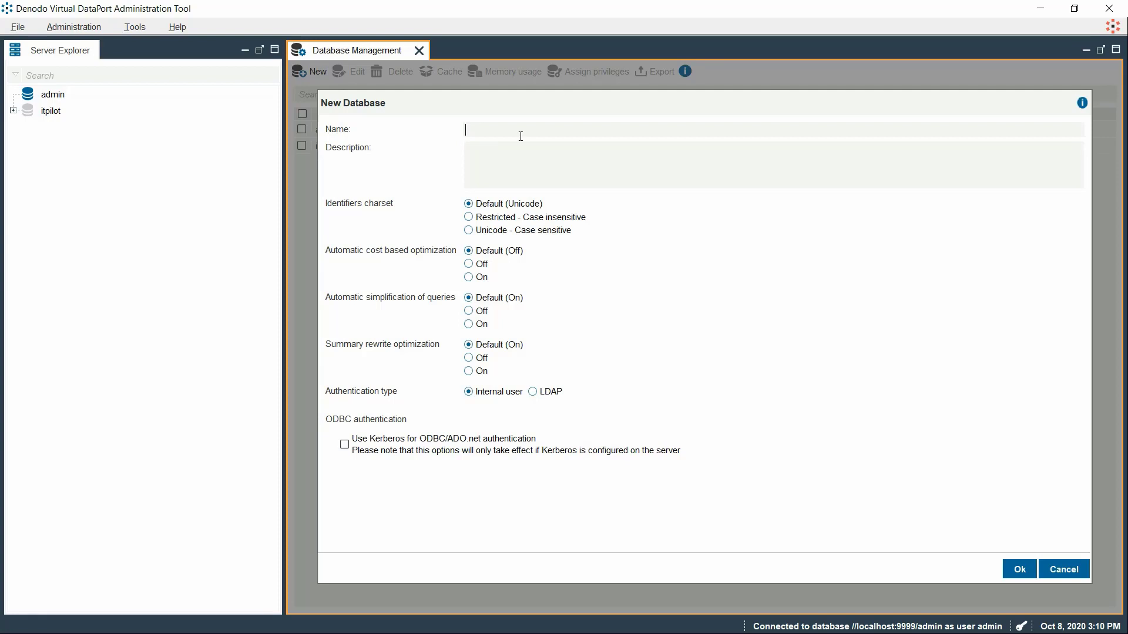
pyautogui.write('denodo_training_new')
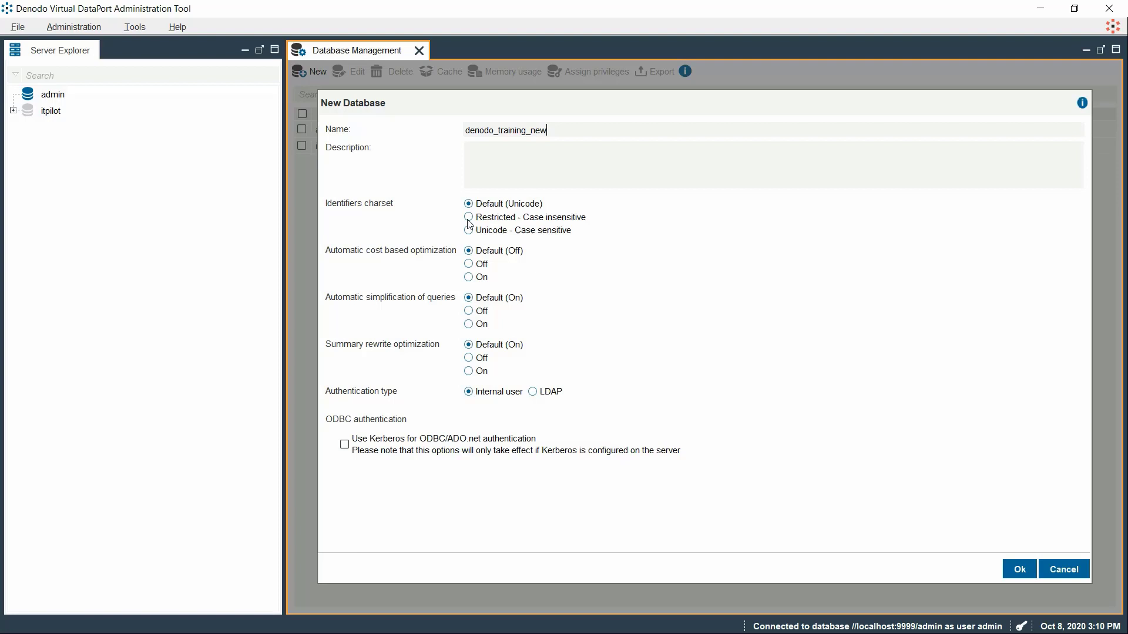
pyautogui.click(468, 221)
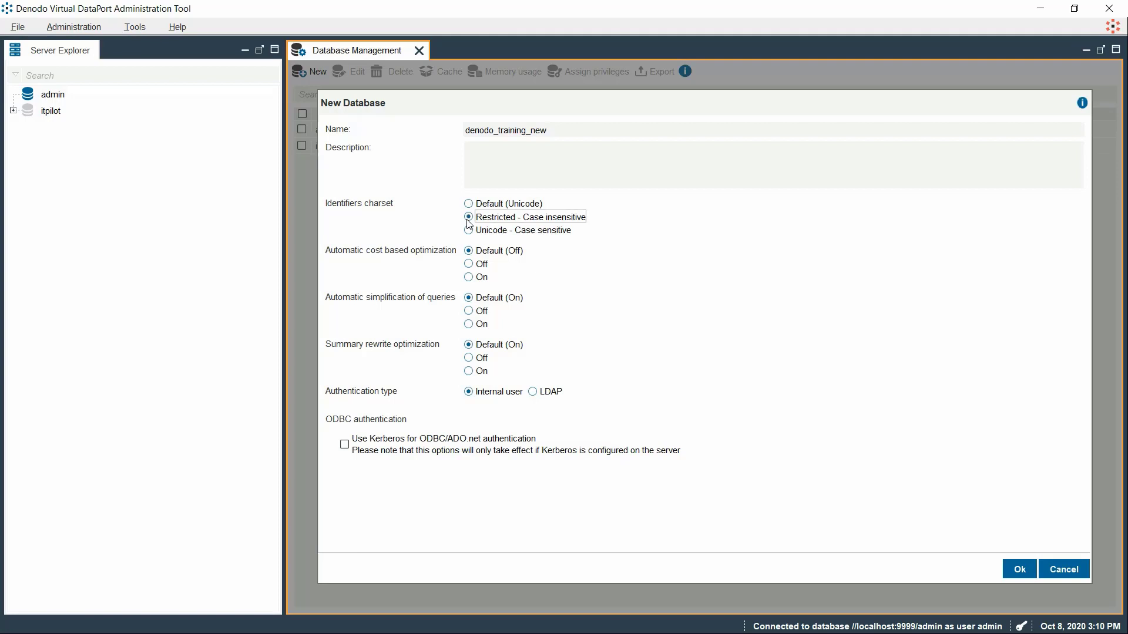
pyautogui.click(469, 231)
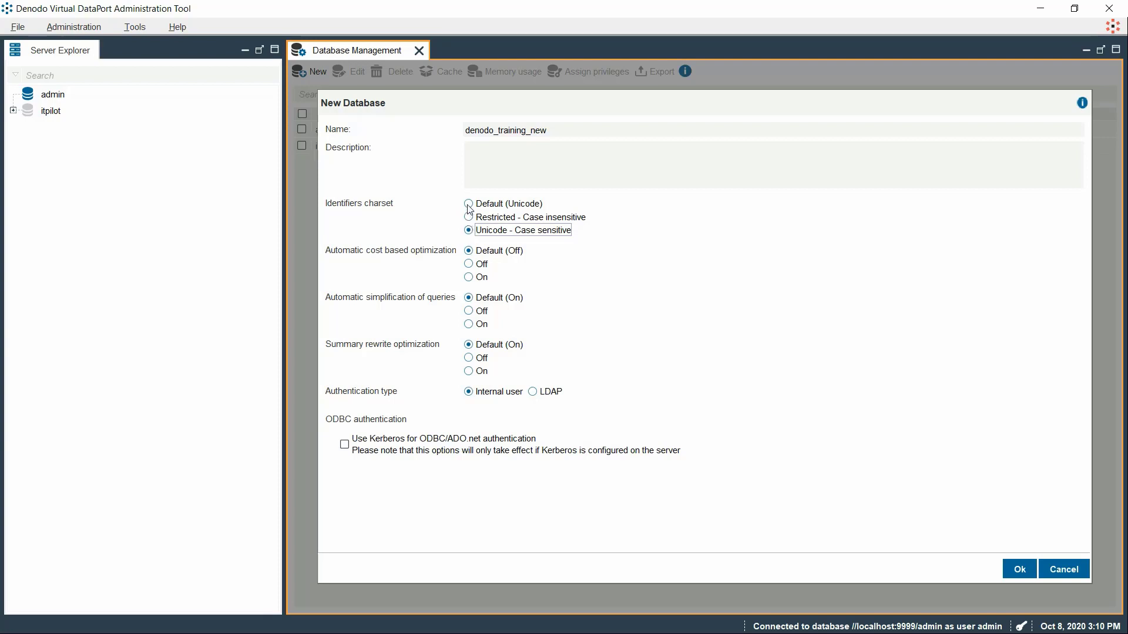
# Step: Reset the identifiers charset to Default (Unicode) and cost-based optimization to Default
pyautogui.click(469, 205)
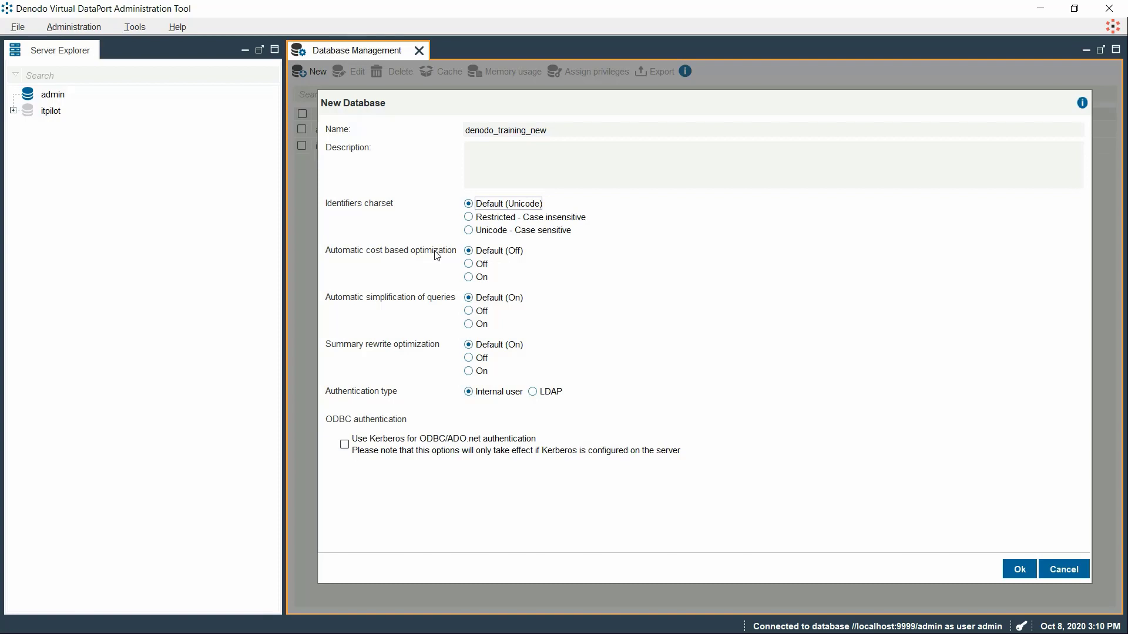
pyautogui.click(471, 264)
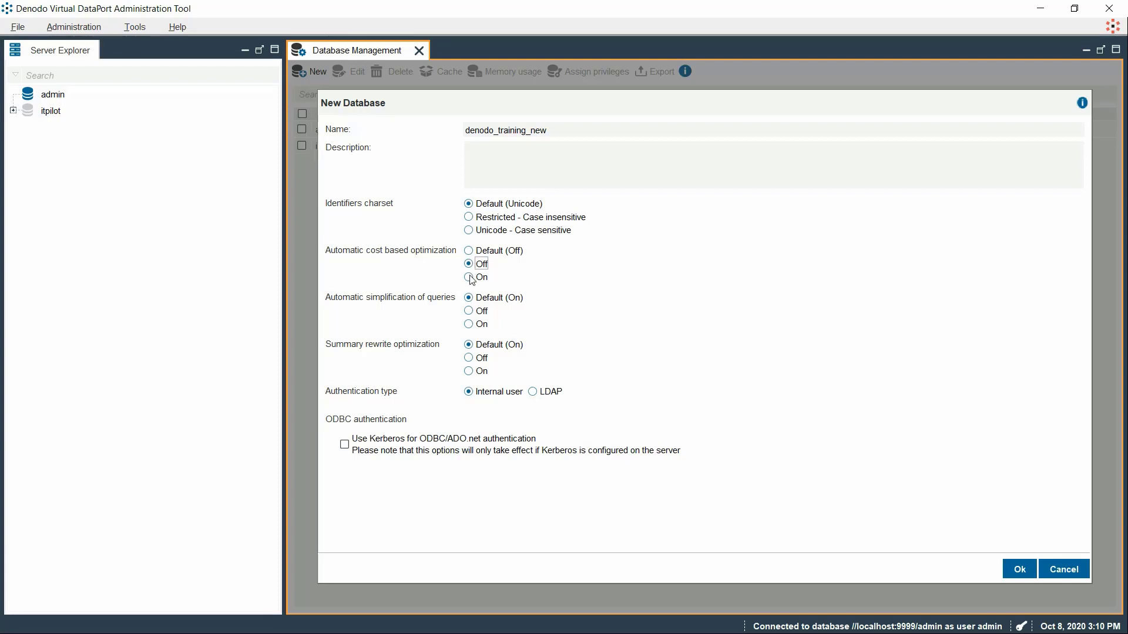
pyautogui.click(470, 278)
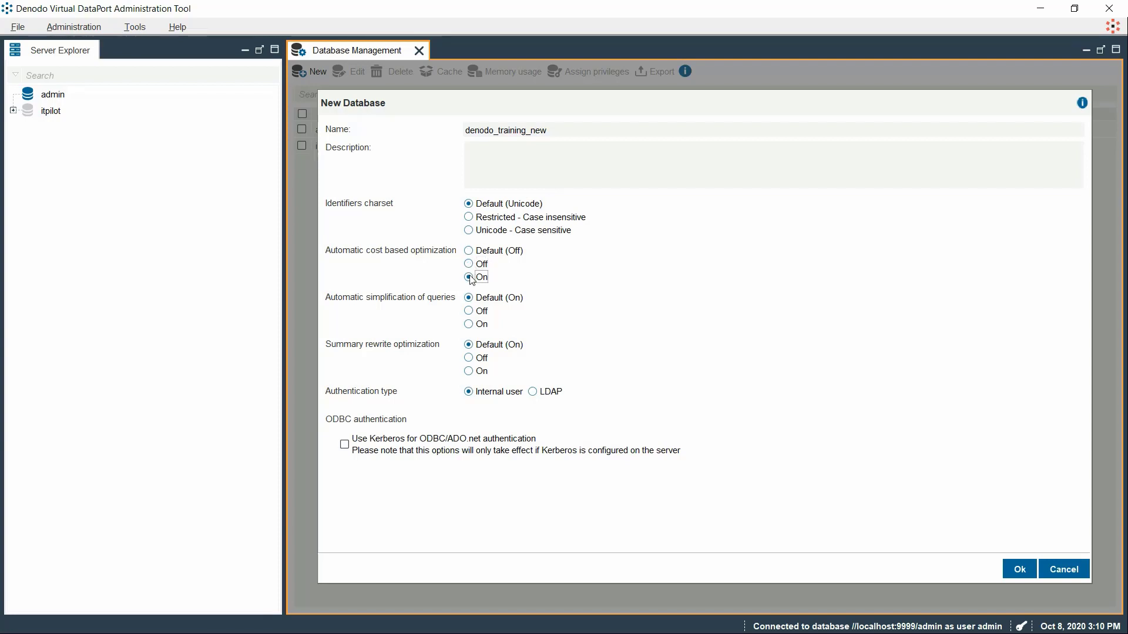
pyautogui.click(470, 251)
# Step: Cycle query simplification through Off and On, leaving it at Default
pyautogui.click(469, 311)
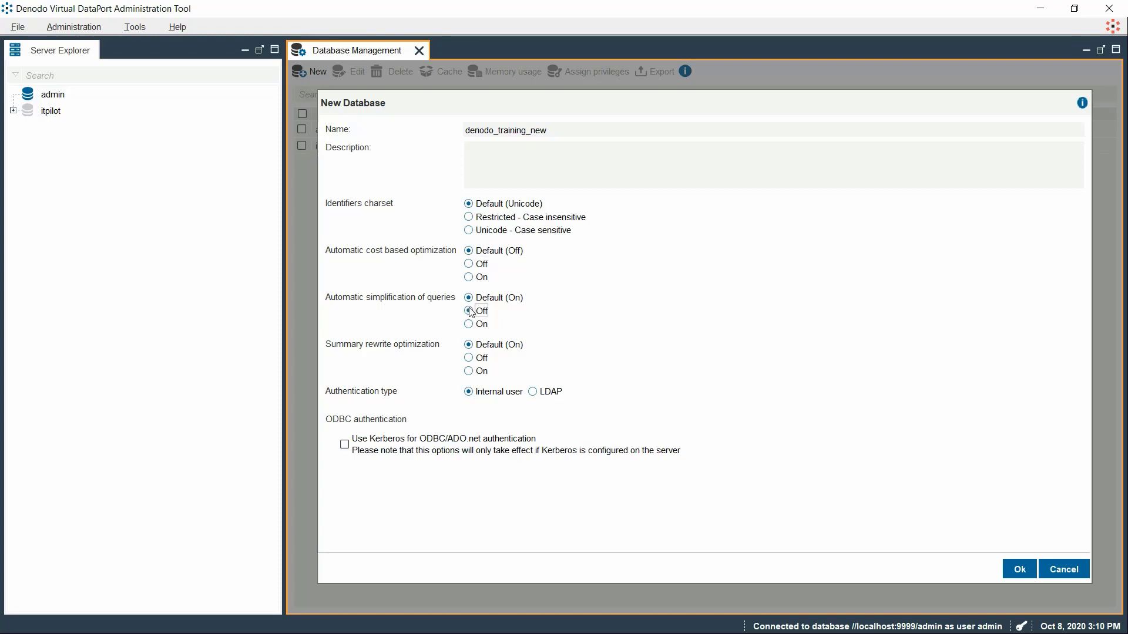
pyautogui.click(470, 324)
pyautogui.click(470, 298)
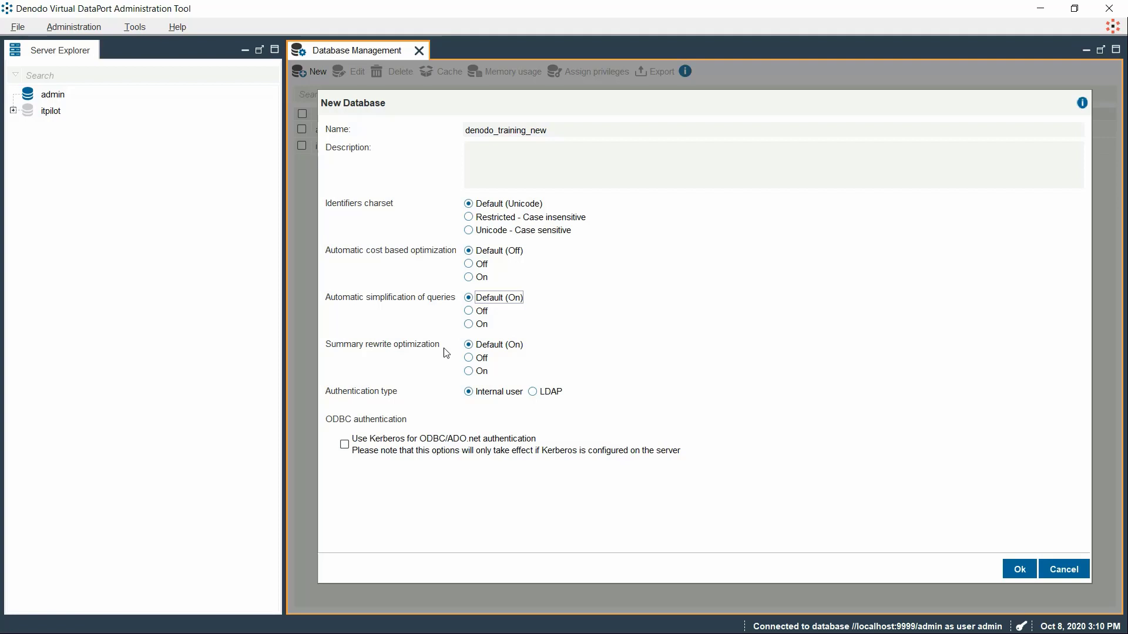
# Step: Cycle summary rewrite optimization through Off and On, ending at Default (On)
pyautogui.click(468, 359)
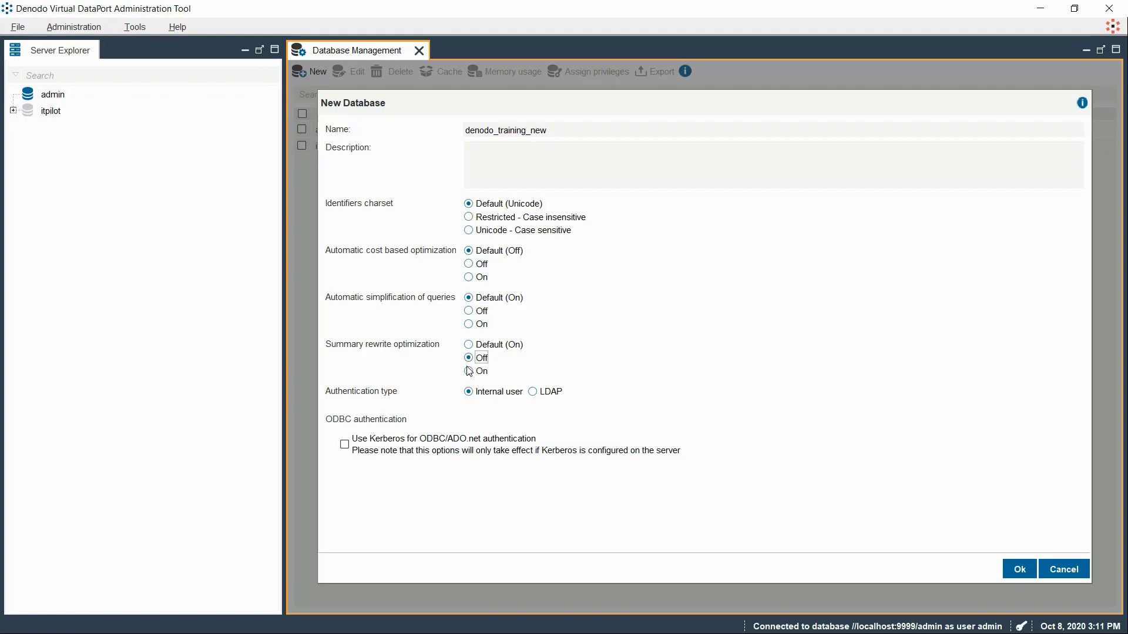
pyautogui.click(468, 371)
pyautogui.click(467, 346)
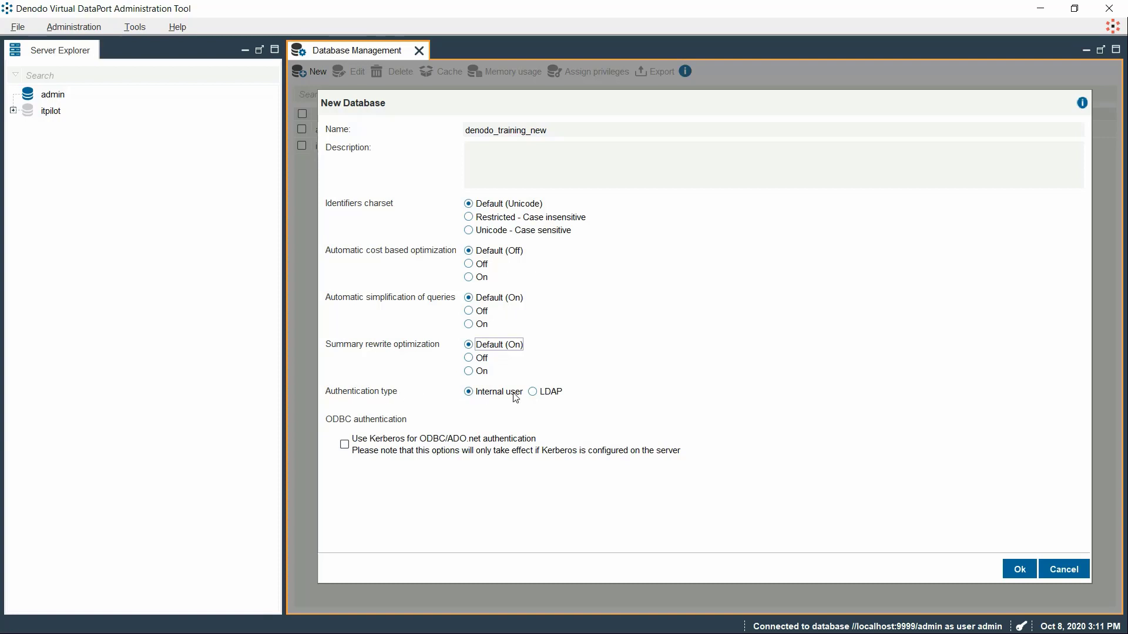
pyautogui.click(532, 392)
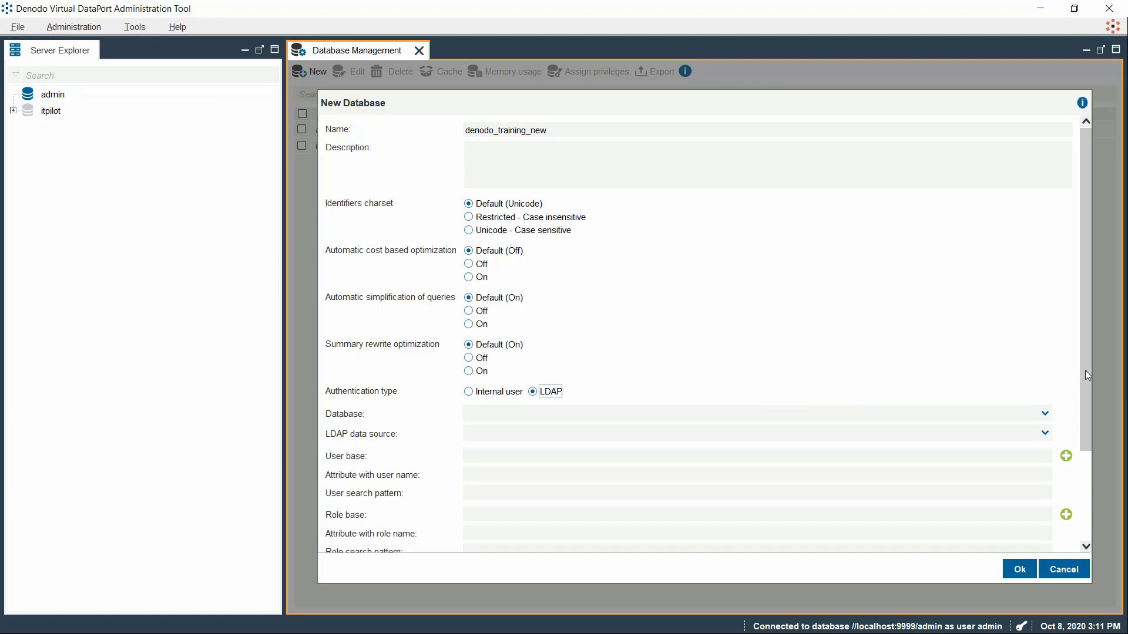
pyautogui.moveTo(1085, 371); pyautogui.dragTo(1089, 425)
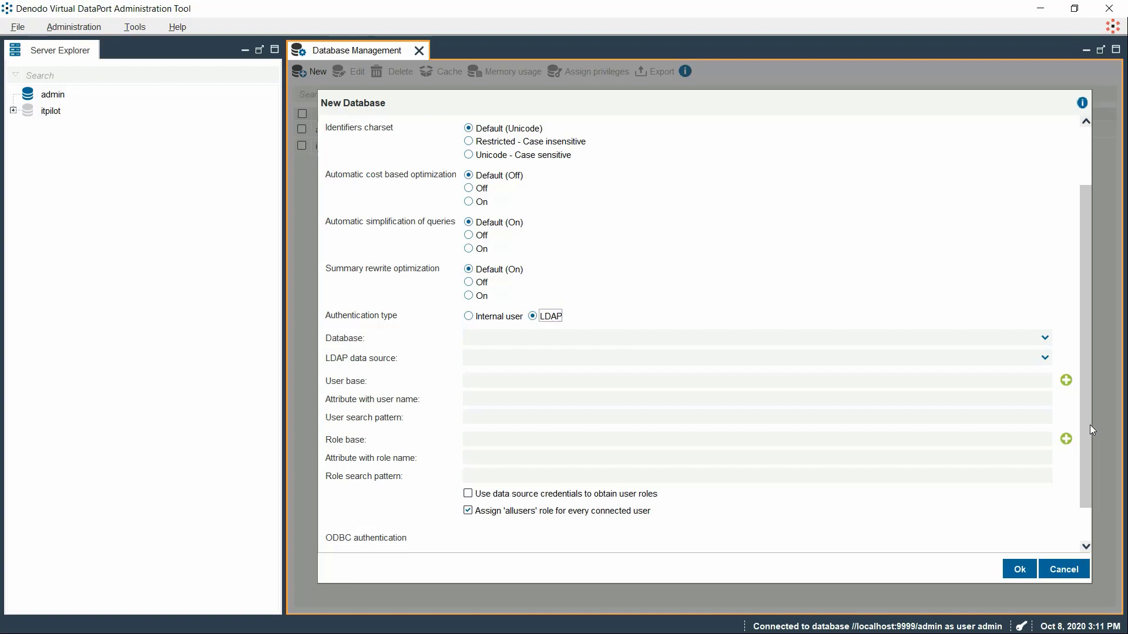
pyautogui.click(469, 316)
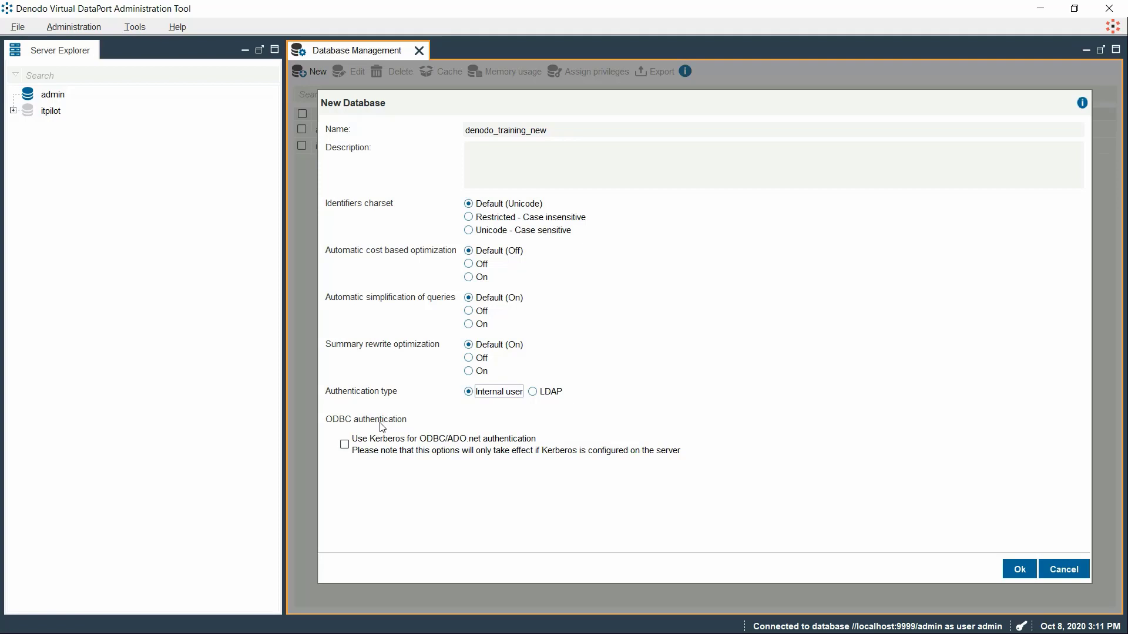
# Step: Toggle the Kerberos ODBC/ADO.net checkbox, then confirm the denodo_training_new dialog with Ok
pyautogui.click(345, 444)
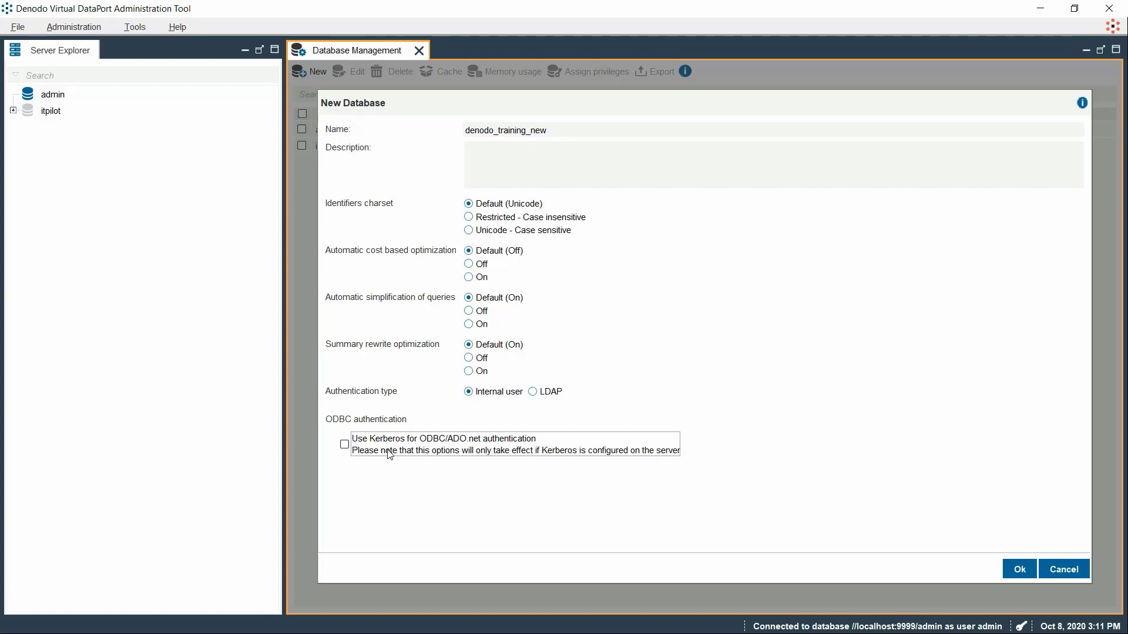
pyautogui.click(1009, 568)
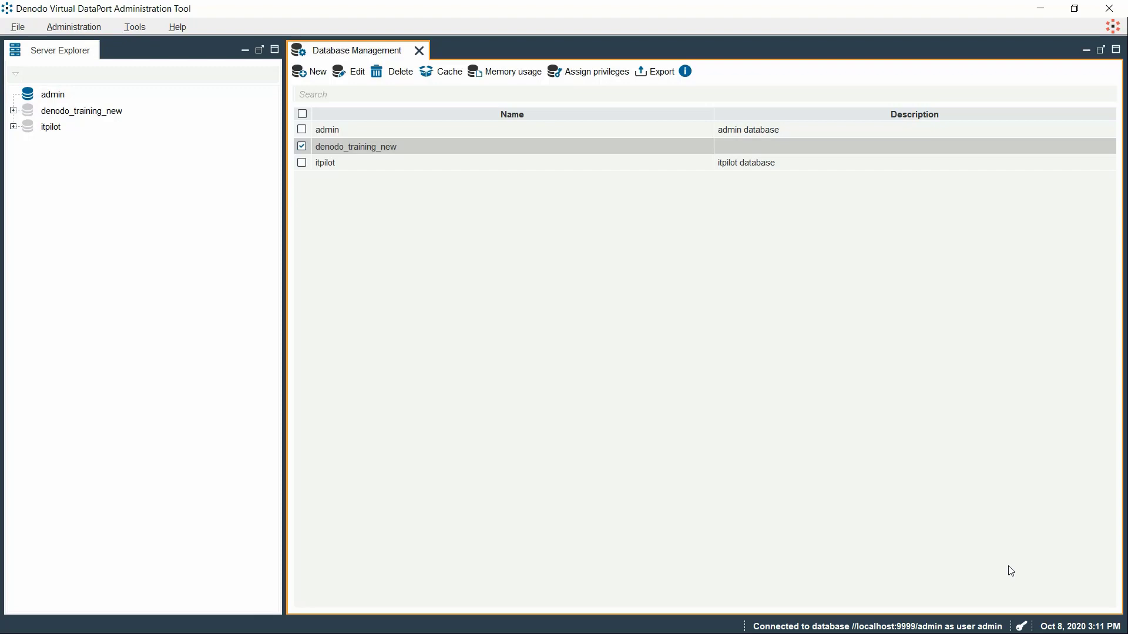